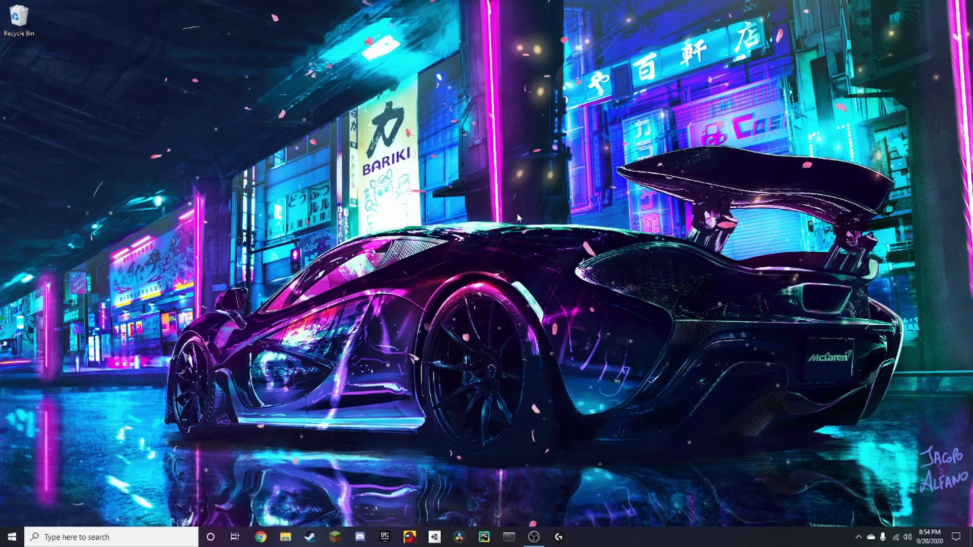
- Open D:\Downloadss in File Explorer, showing the CIFAR10 notebook and cifar_simple_cnn.h5
click(285, 537)
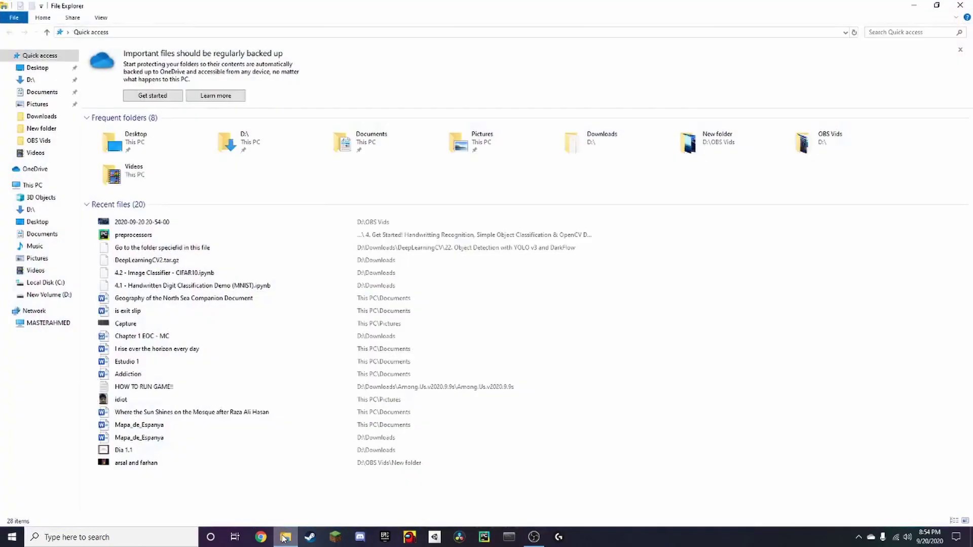
click(31, 80)
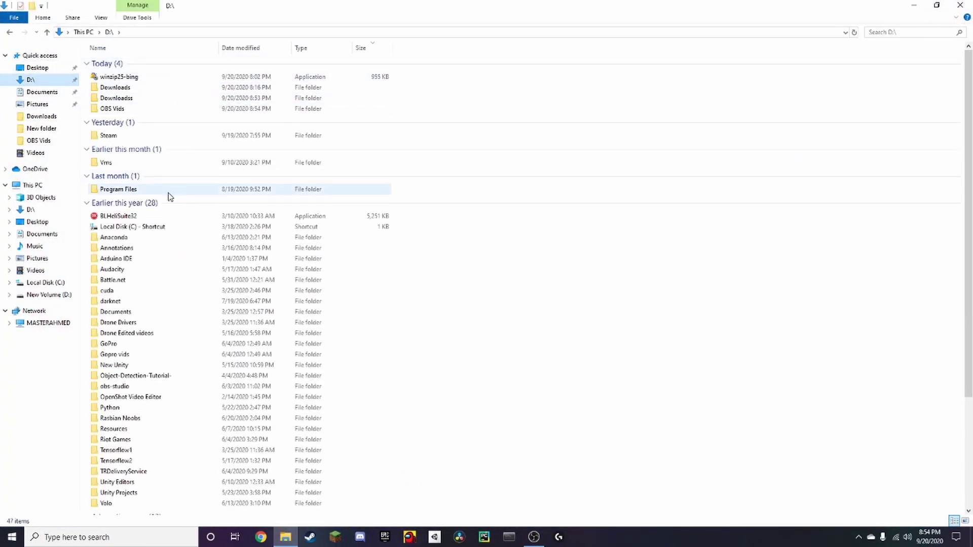
double_click(144, 97)
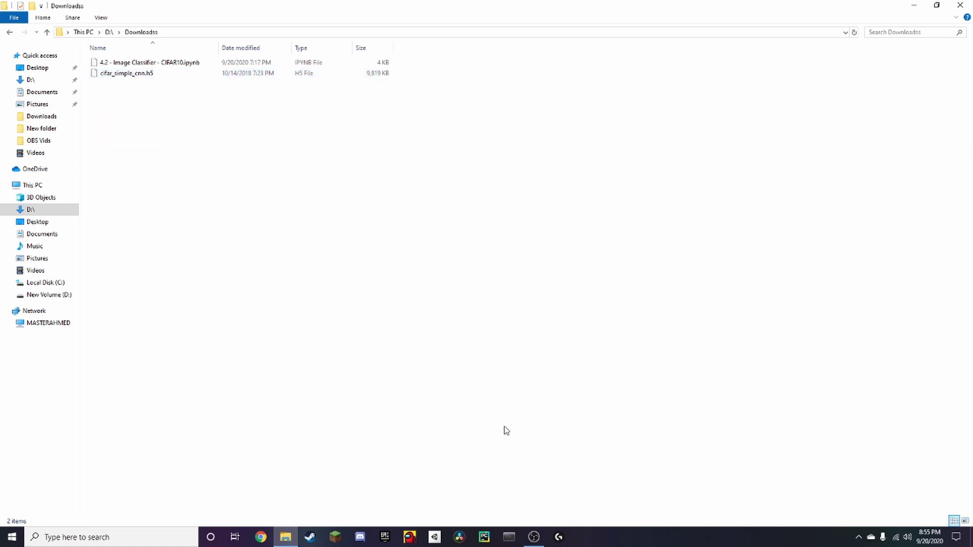
- In a maximized Anaconda Prompt, run 'conda activate livesketch' and then 'python -m jupyterlab'
click(509, 537)
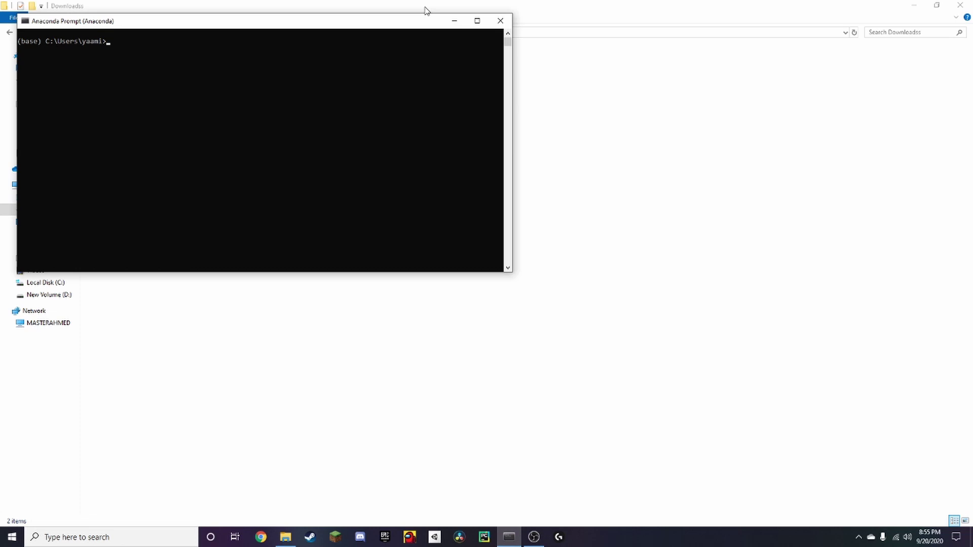
click(476, 20)
text(conda activate liv)
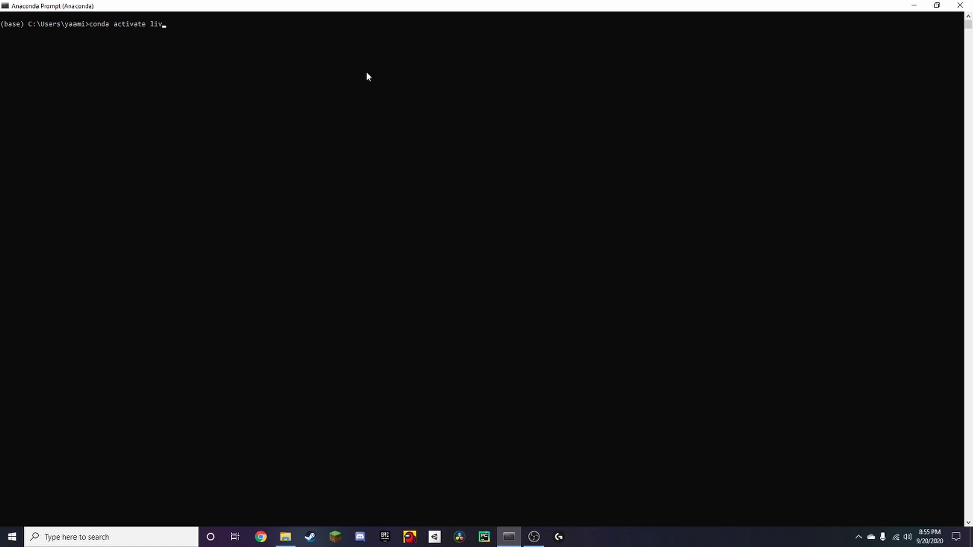
text(esketch)
key(Return)
text(python -m ju)
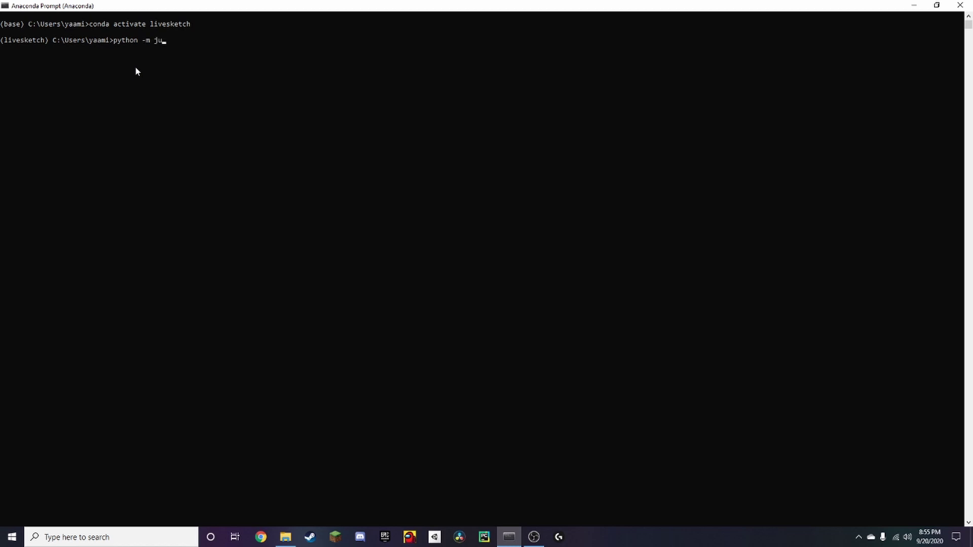
text(pyterlab)
key(Return)
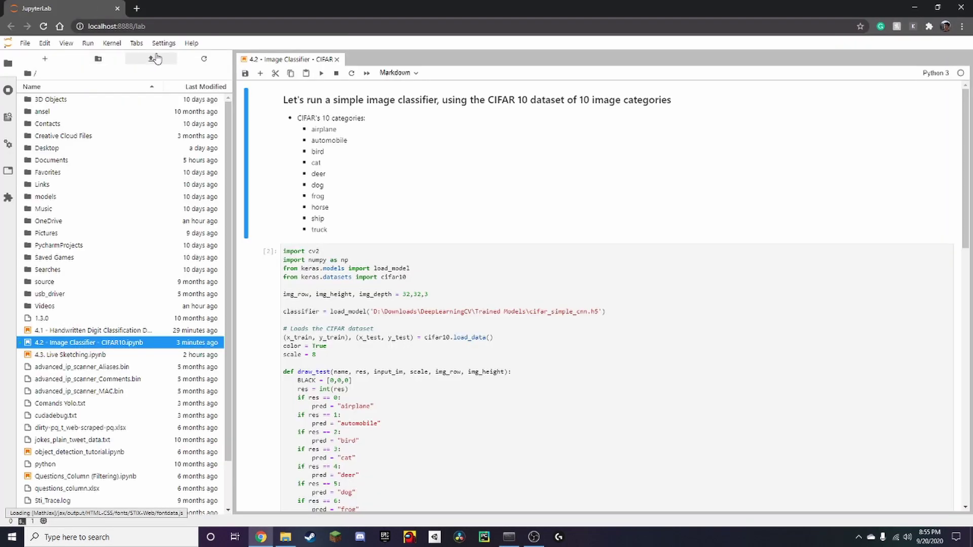
- Upload '4.2 - Image Classifier - CIFAR10.ipynb' from D:\Downloadss, overwriting the existing copy
click(155, 59)
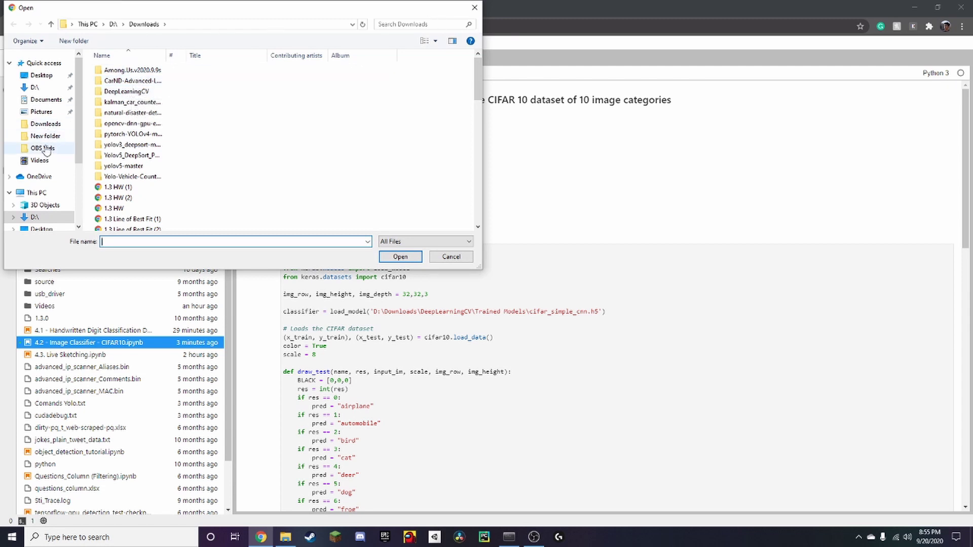
click(34, 87)
double_click(131, 113)
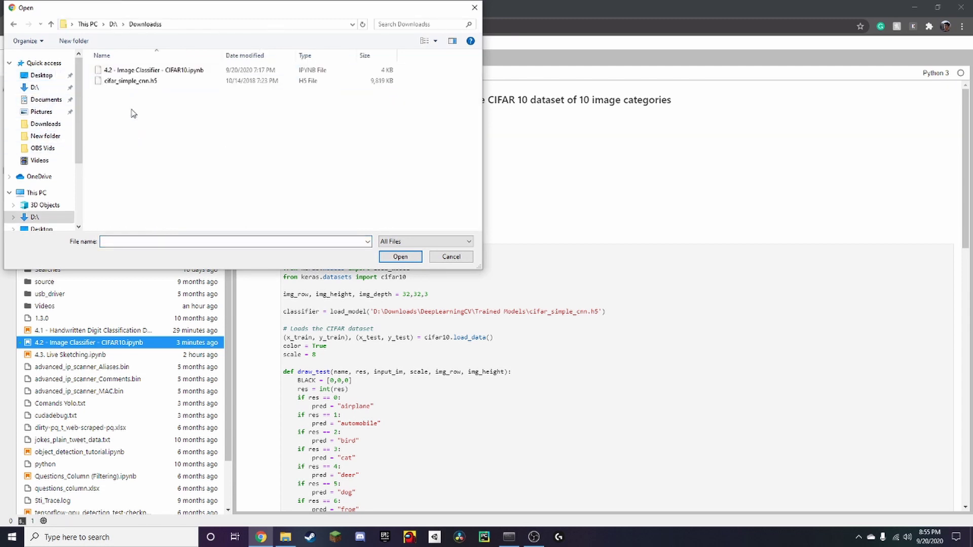
click(141, 71)
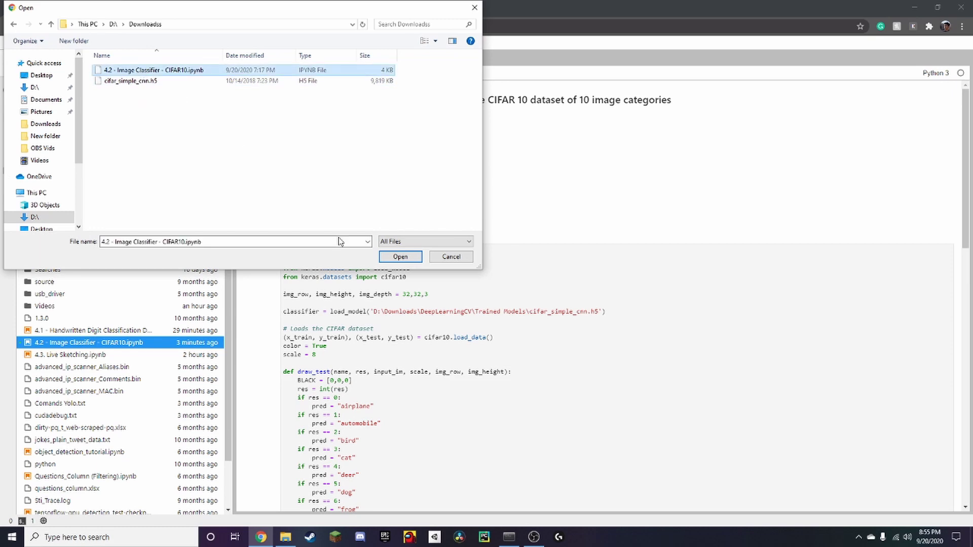
click(400, 258)
click(553, 302)
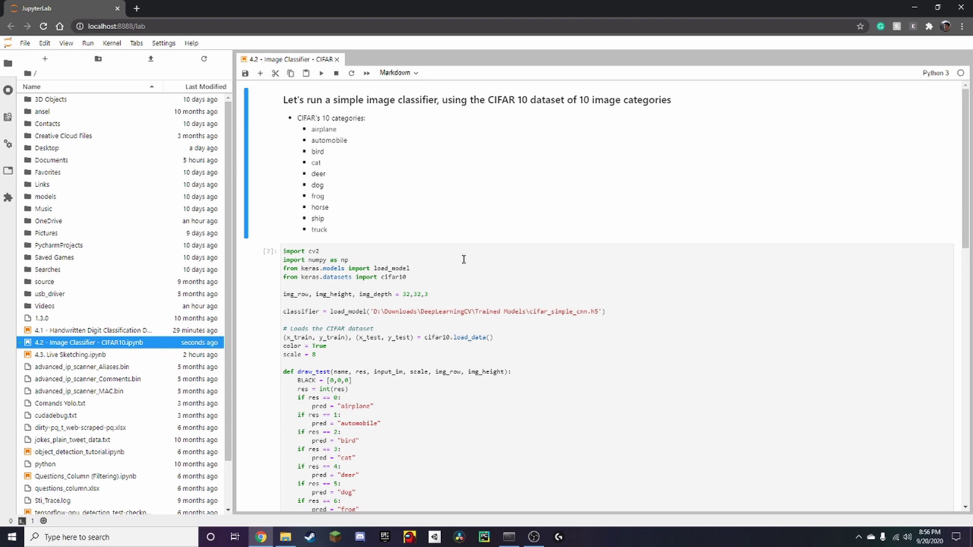
scroll(462, 258, down, 5)
scroll(461, 260, down, 1)
scroll(461, 261, up, 6)
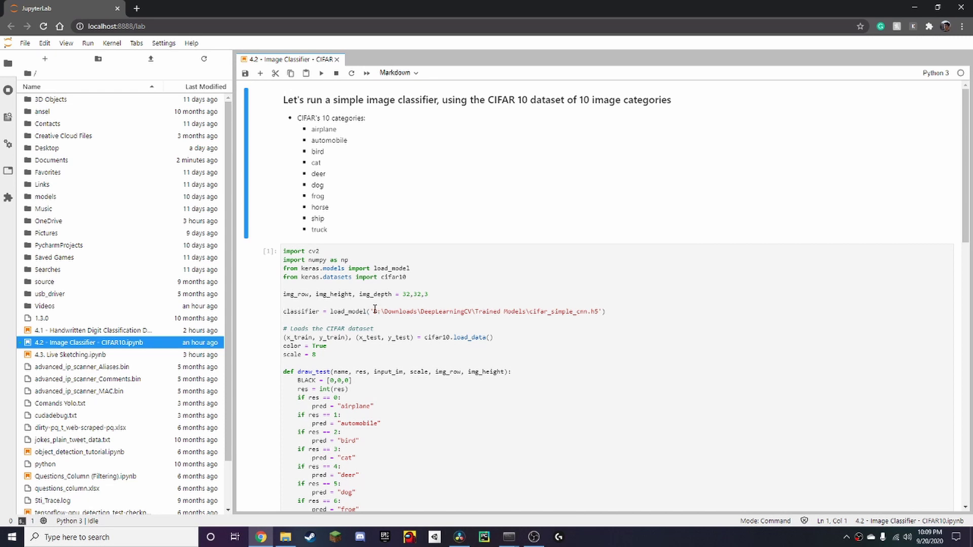
- Copy the model file name and select the full path D:\Downloadss\cifar_simple_cnn.h5 in the address bar
click(285, 535)
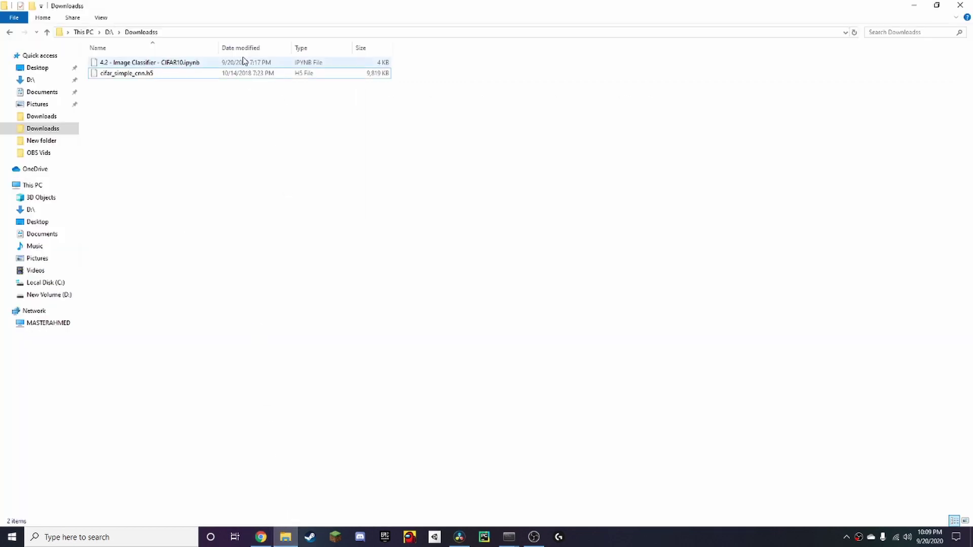
click(131, 77)
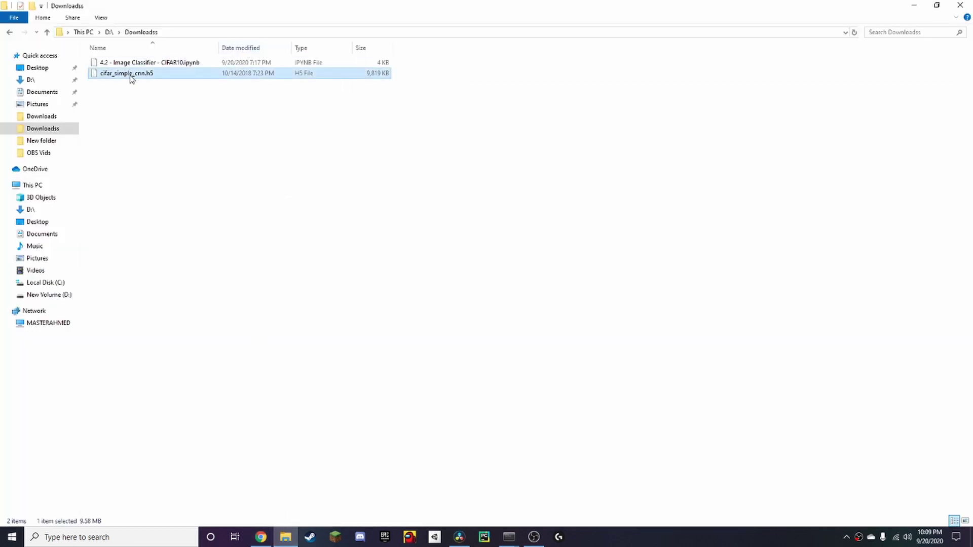
right_click(121, 72)
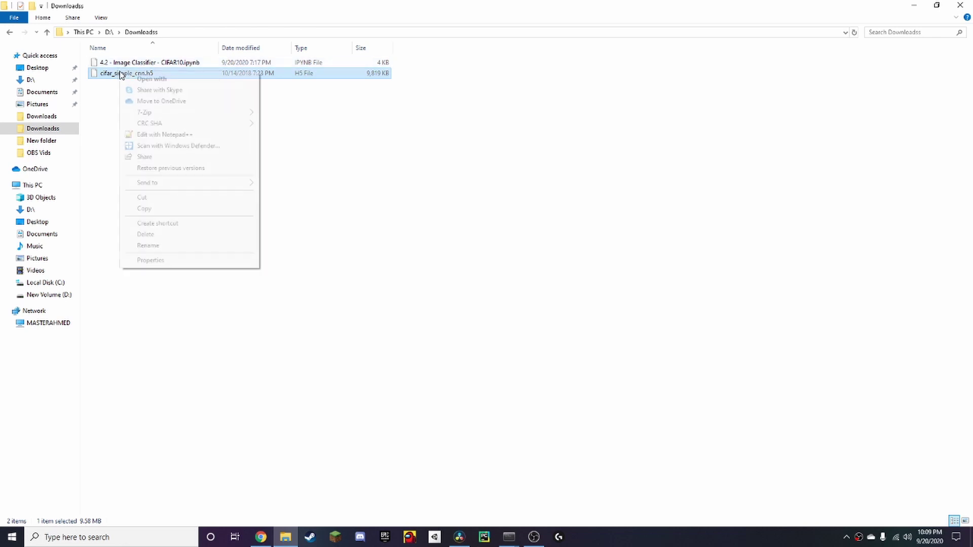
click(148, 246)
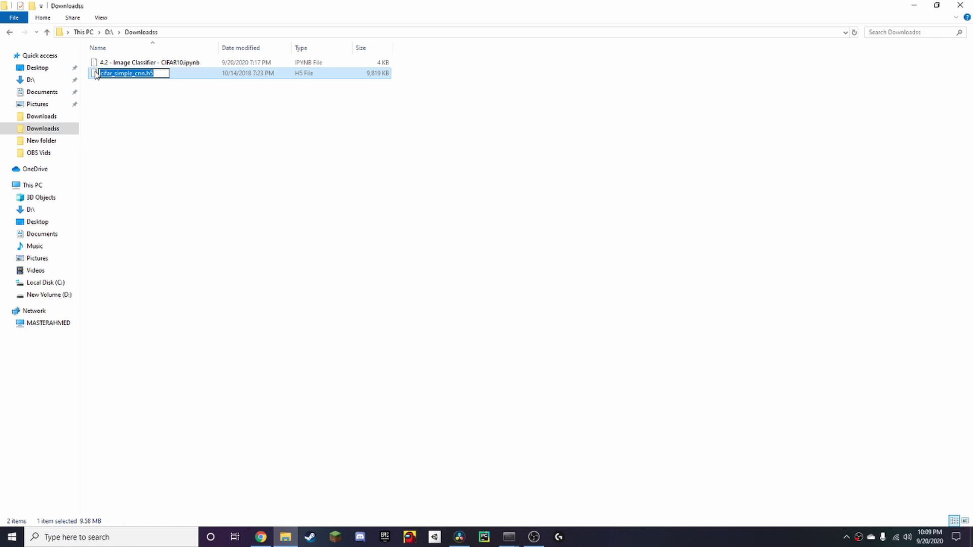
click(203, 31)
click(204, 30)
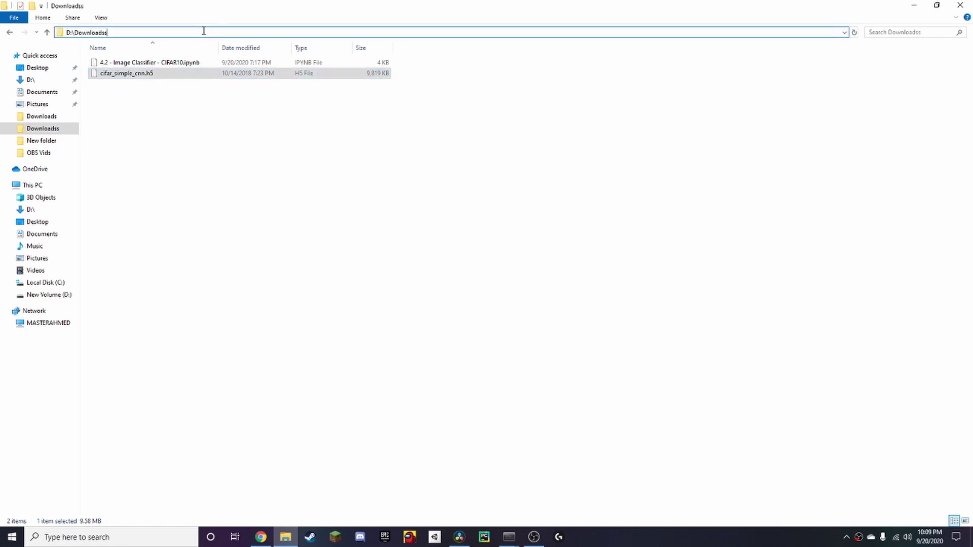
text(\cifar_simple_cnn.h5)
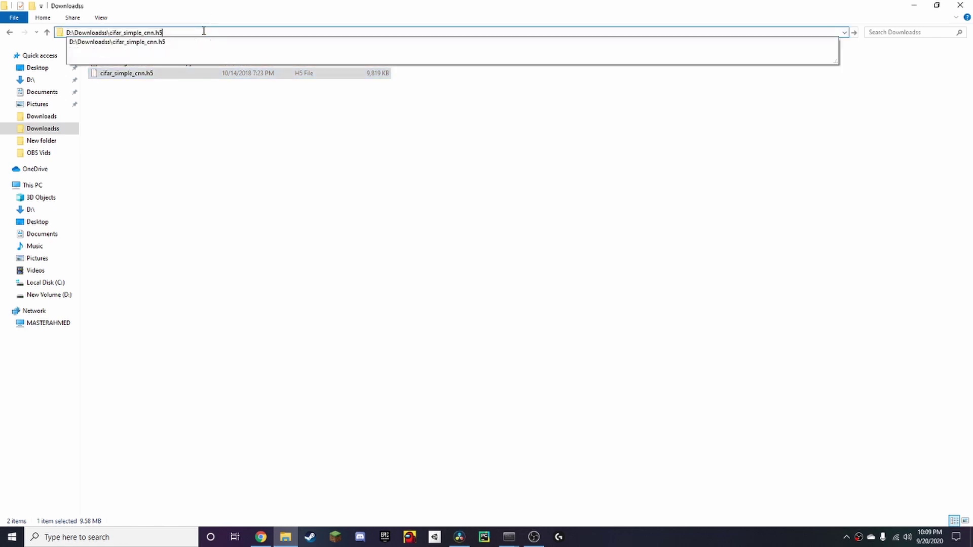
drag(168, 33, 46, 32)
key(ctrl+c)
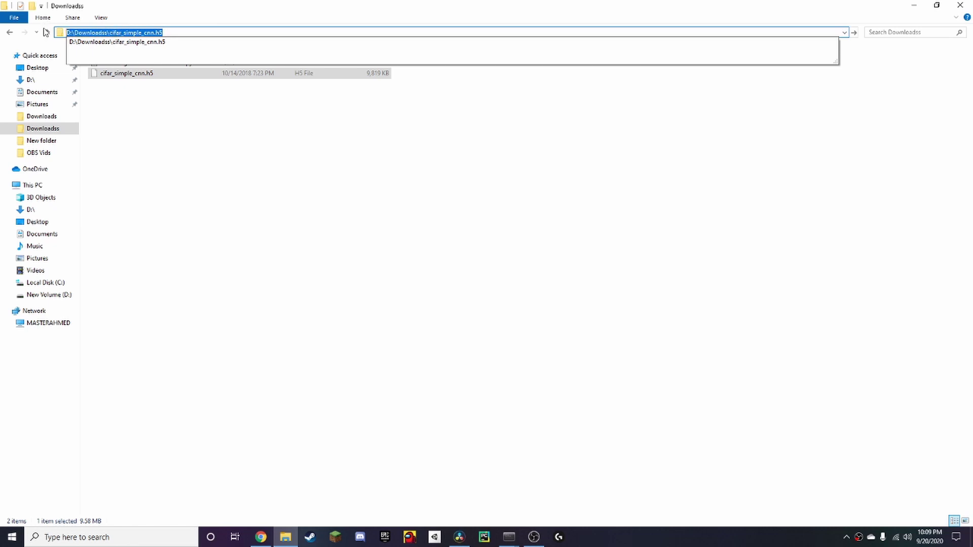
- Paste D:\Downloadss\cifar_simple_cnn.h5 over the old Trained Models path in load_model
click(261, 536)
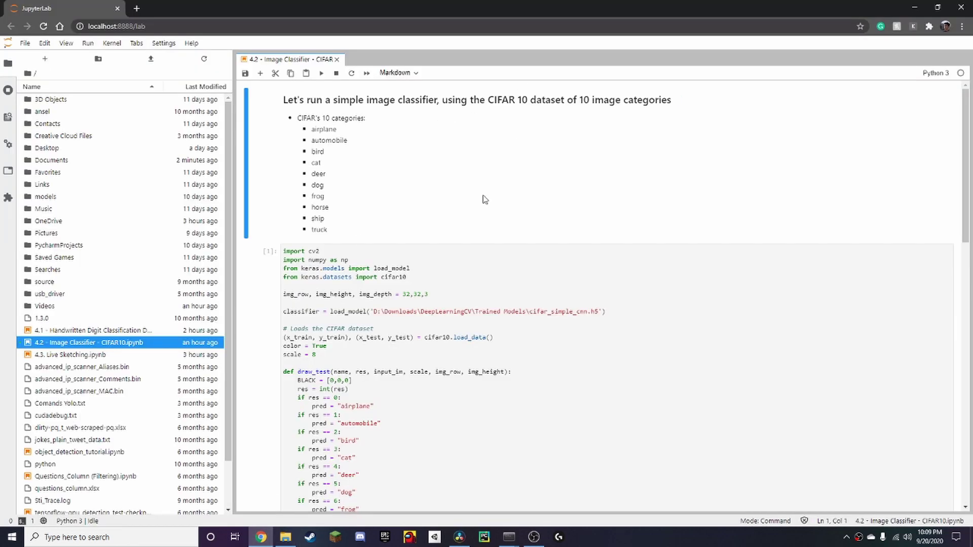
drag(597, 310, 374, 311)
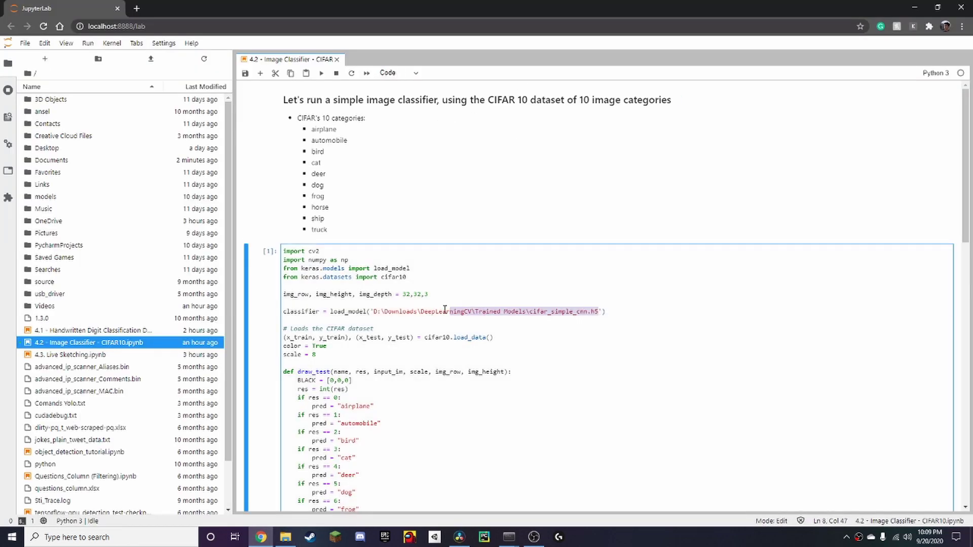
key(ctrl+v)
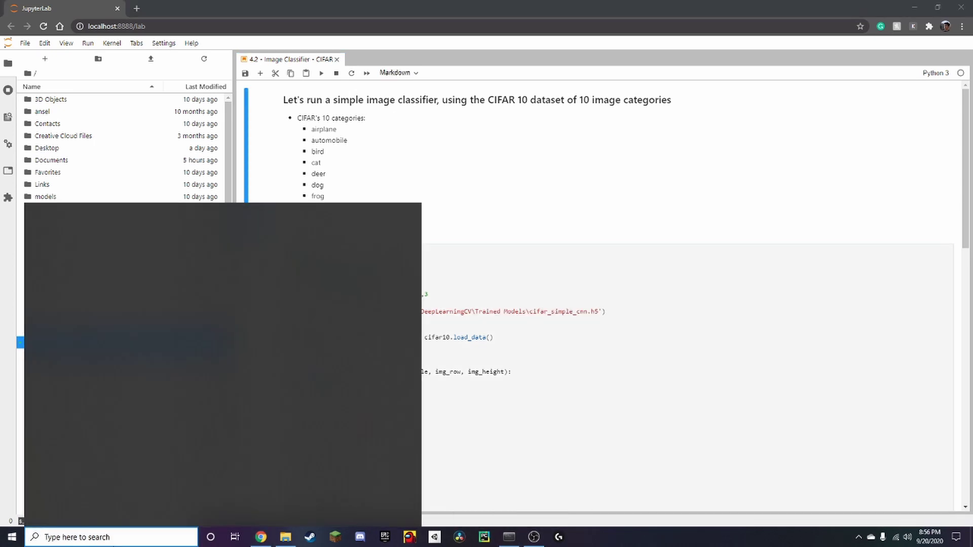
text(cmd)
key(Return)
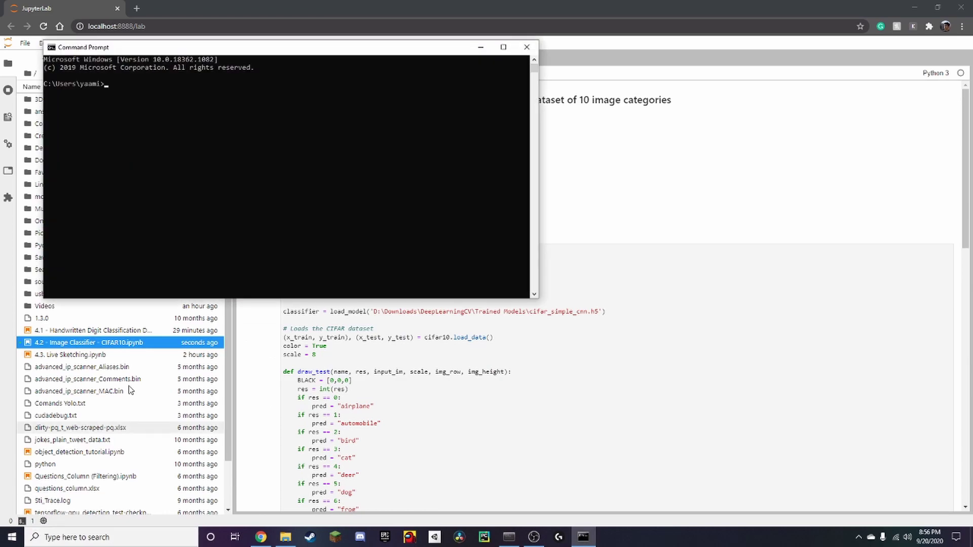
click(502, 47)
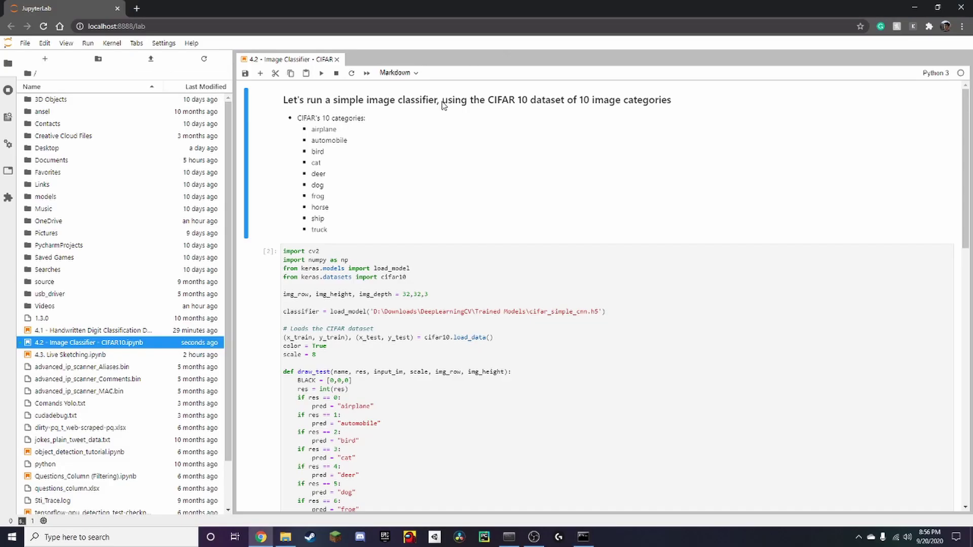
key(alt+Tab)
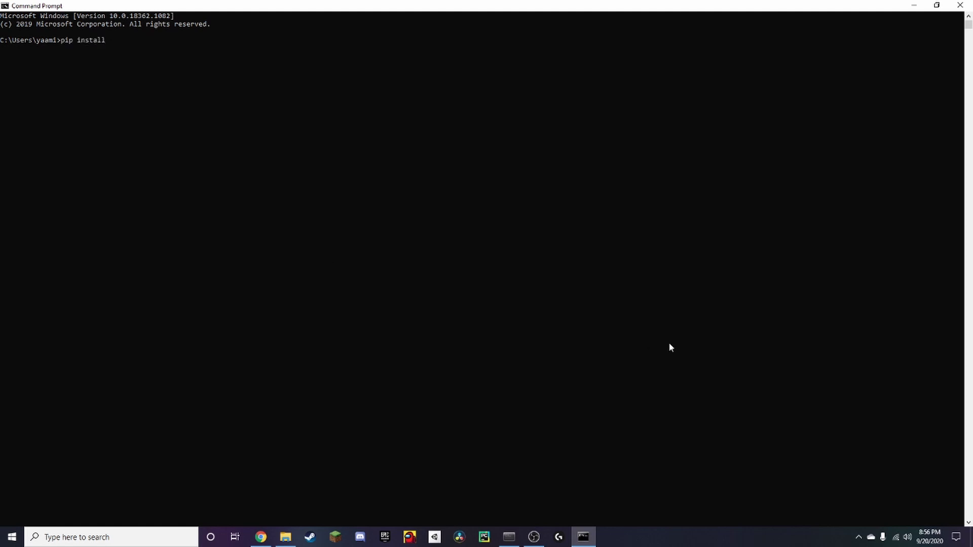
click(959, 5)
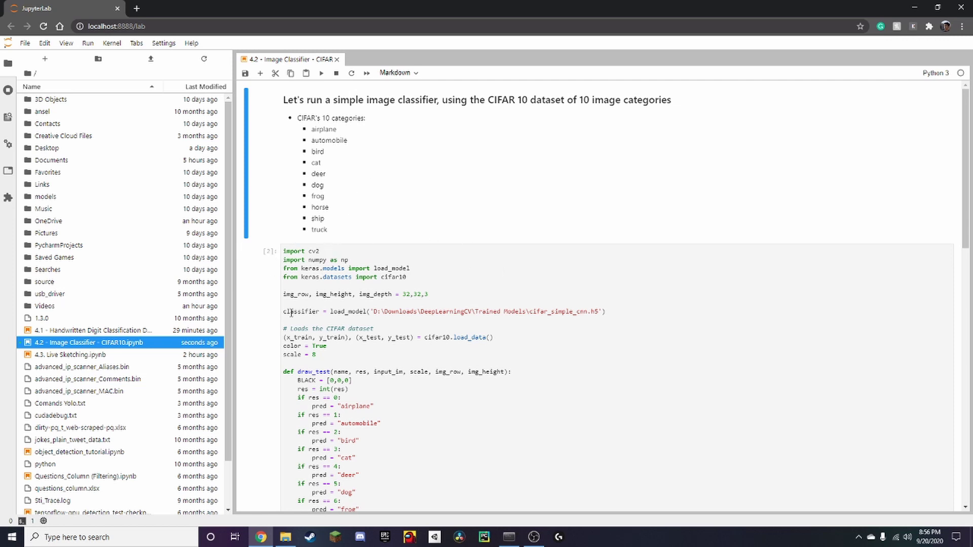
- Open a new Anaconda Prompt from Windows search and activate livesketch
click(119, 538)
text(a)
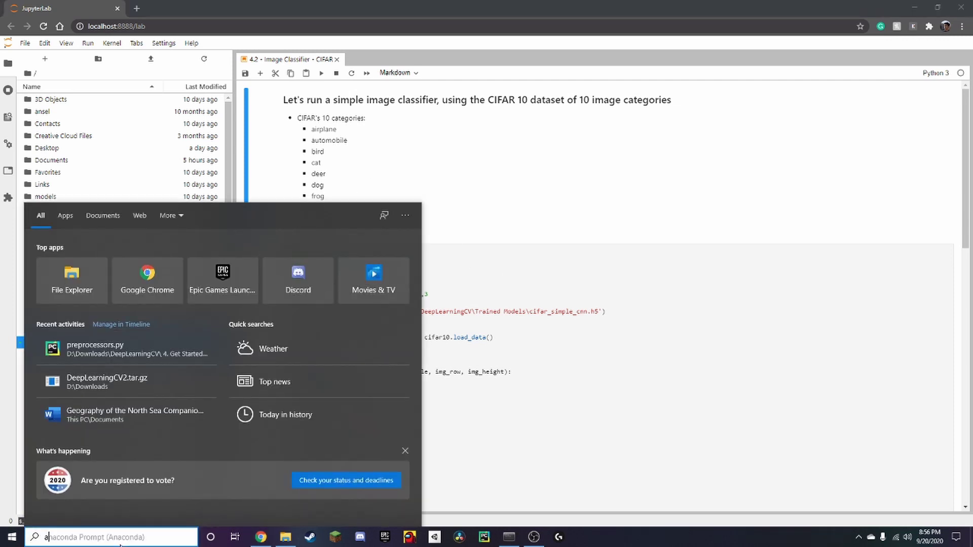
click(84, 265)
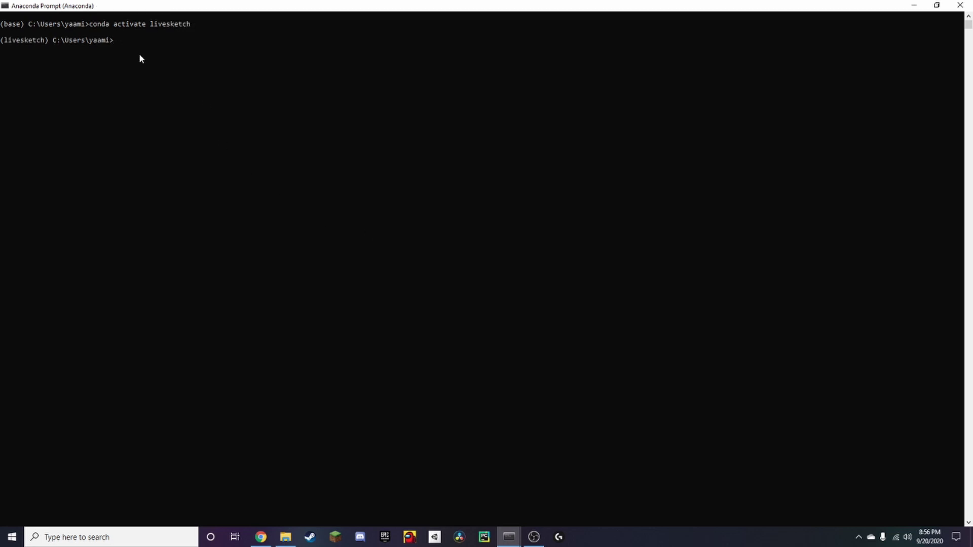
key(alt+Tab)
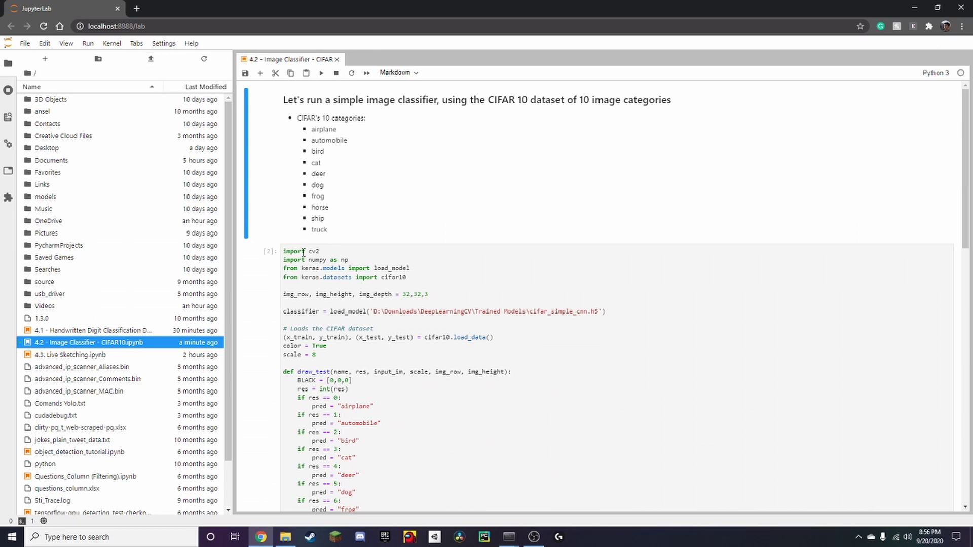
- Install opencv-python in livesketch; OpenCV 4.4.0.42 is already present
key(alt+Tab)
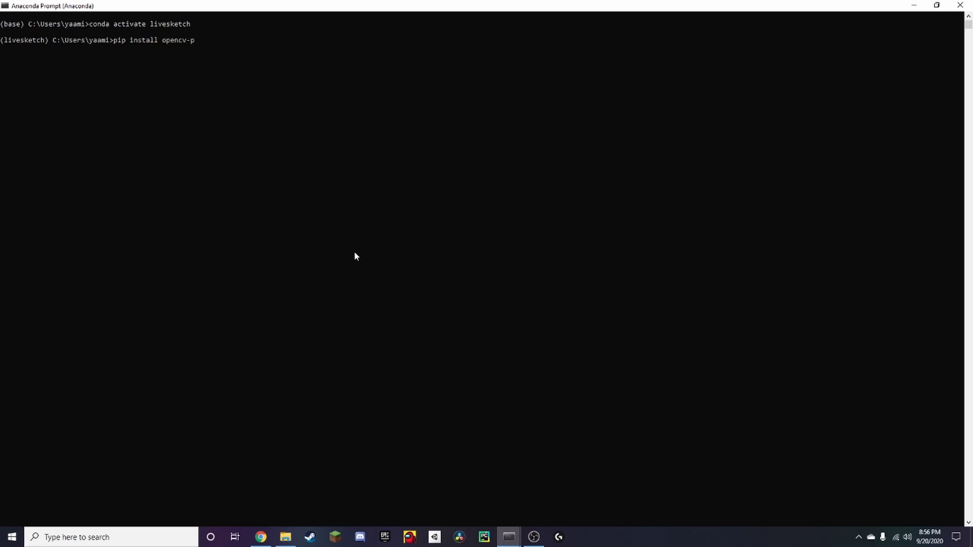
key(Return)
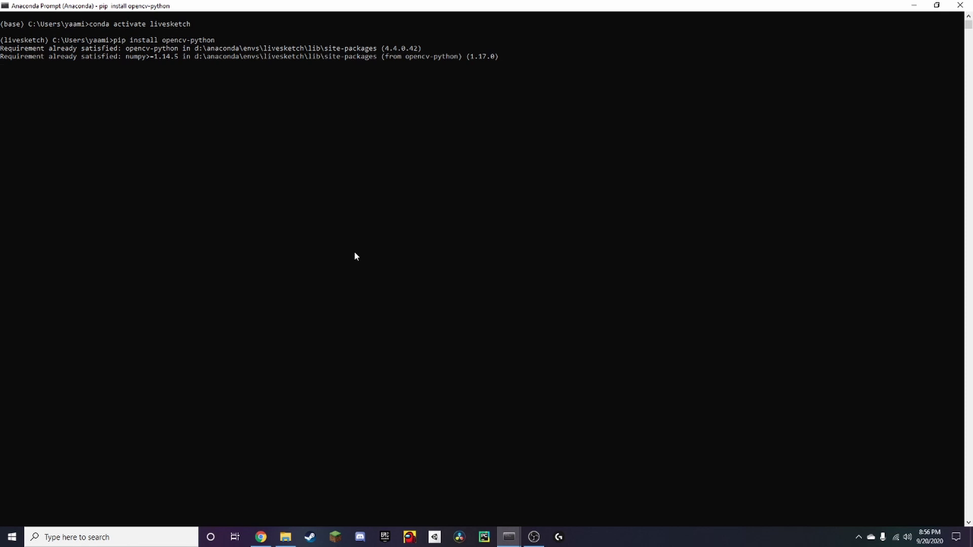
key(alt+Tab)
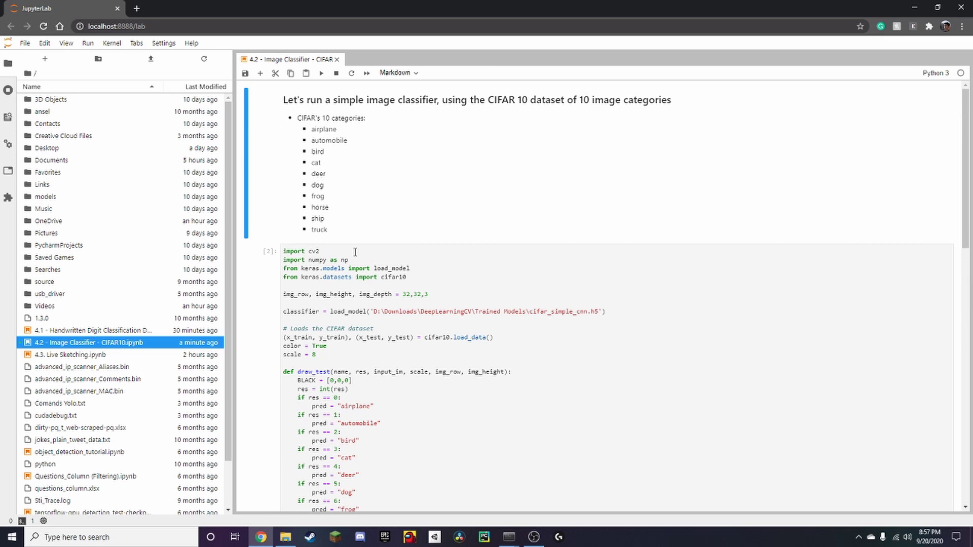
- Run 'pip install numpy' and 'pip install keras', both already satisfied (Keras 2.4.3)
key(alt+Tab)
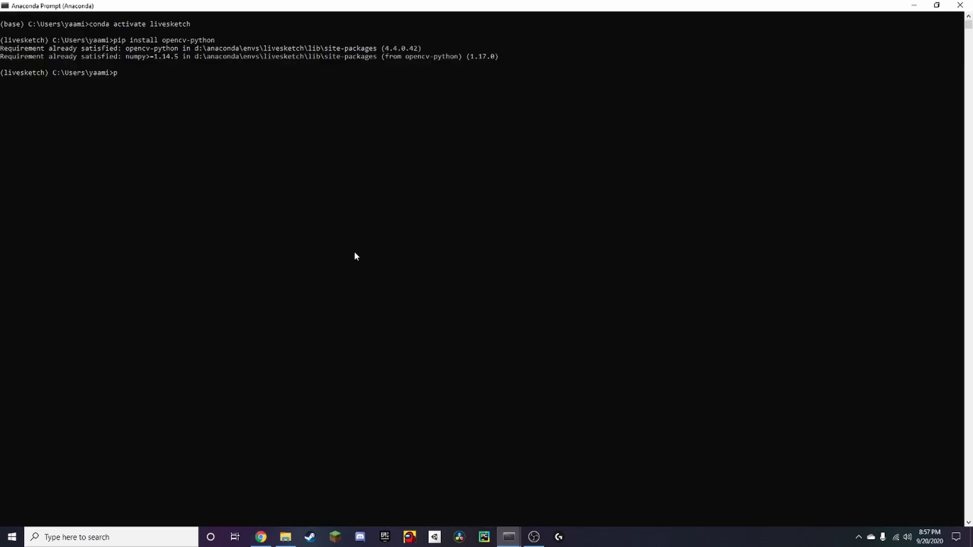
text(ip in)
text(stall numpy)
key(Return)
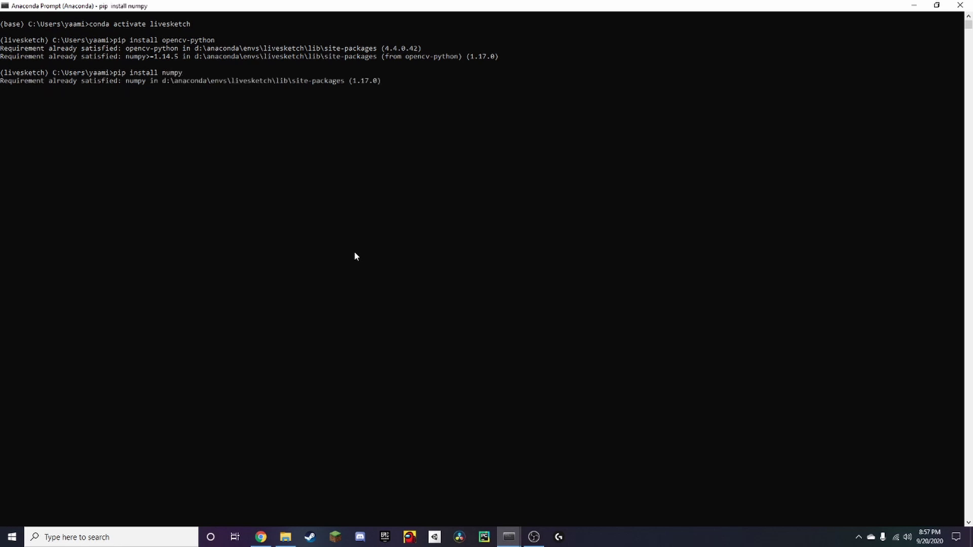
key(alt+Tab)
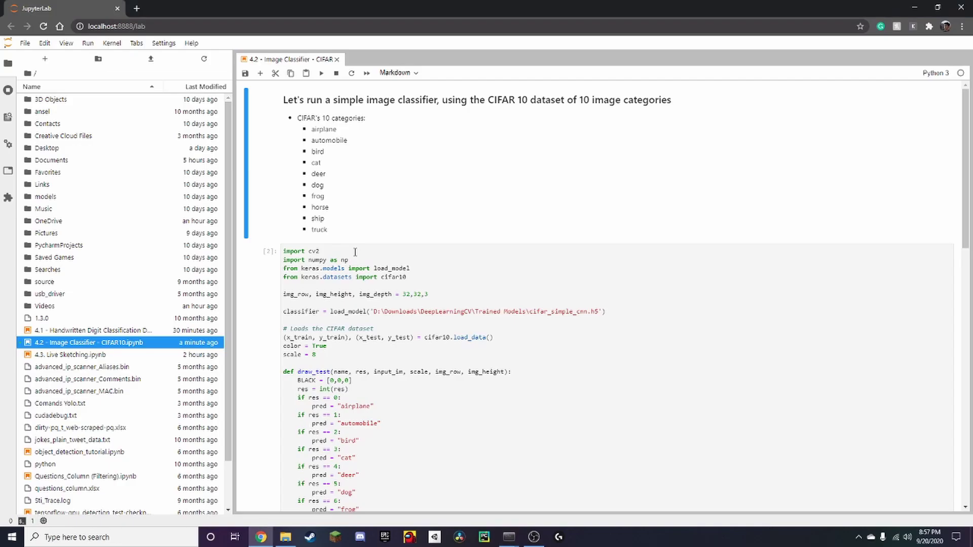
key(alt+Tab)
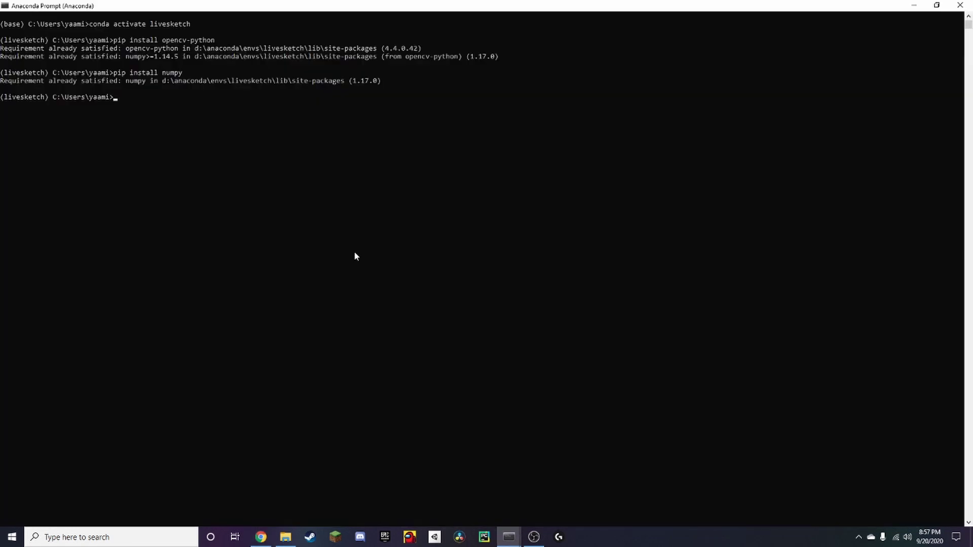
text(pip install)
text( keras)
key(Return)
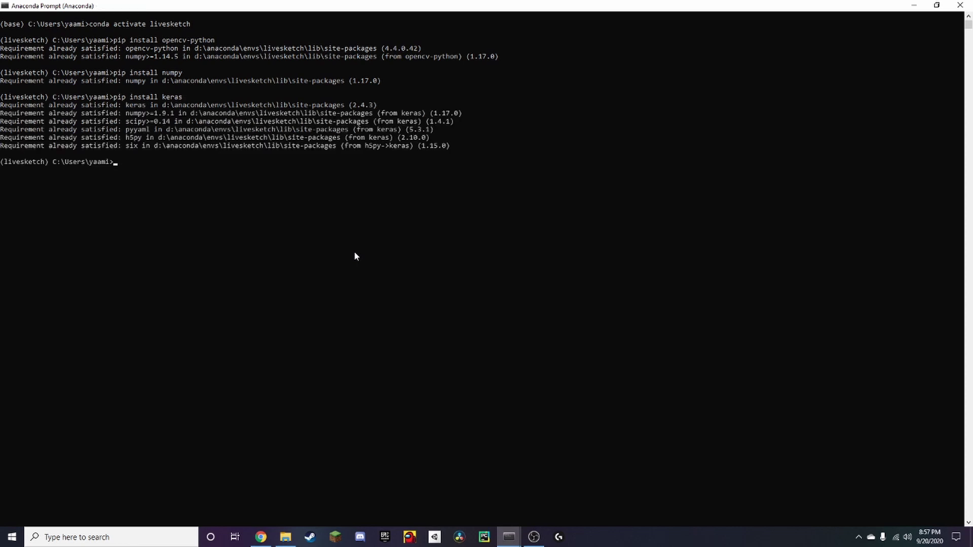
- Run the classifier code cell and view the Prediction window labelling a test image 'airplane'
key(alt+Tab)
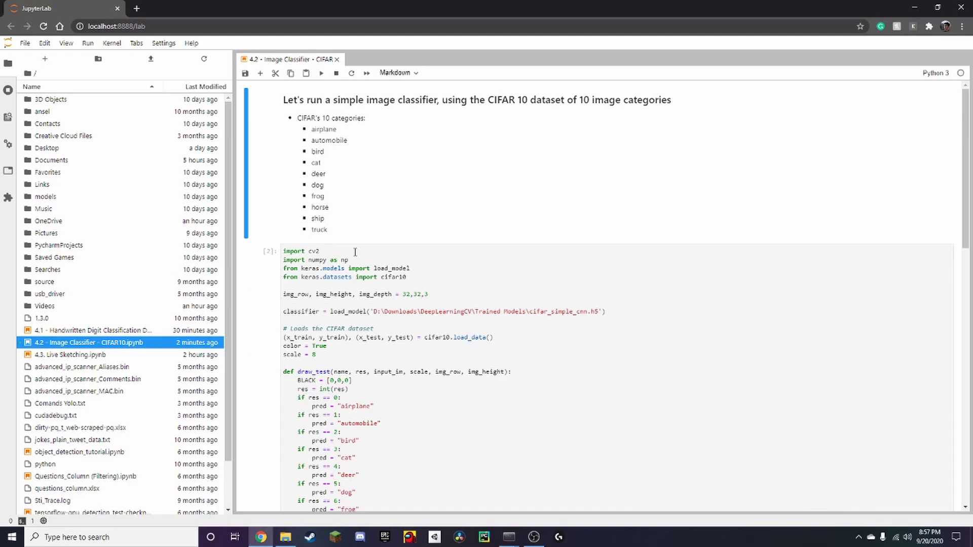
click(314, 297)
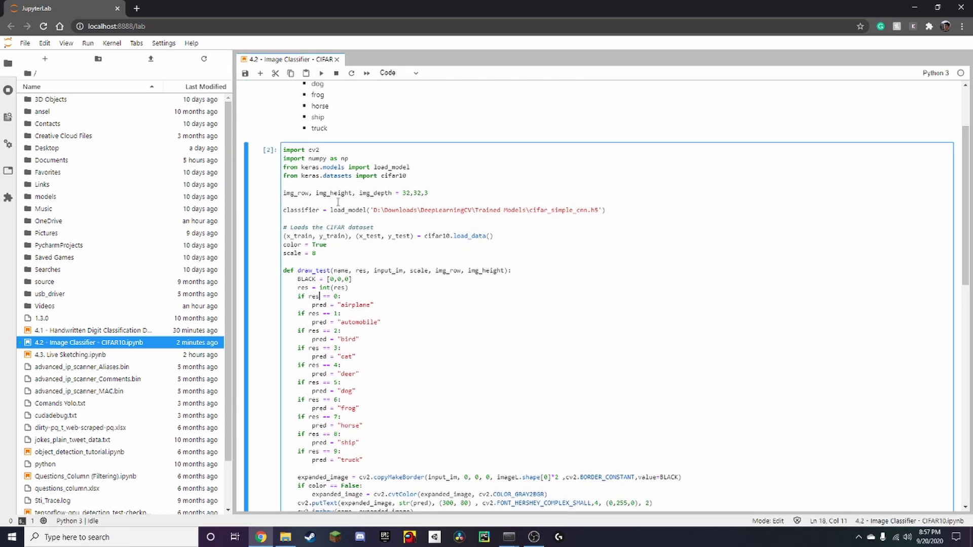
key(shift+Return)
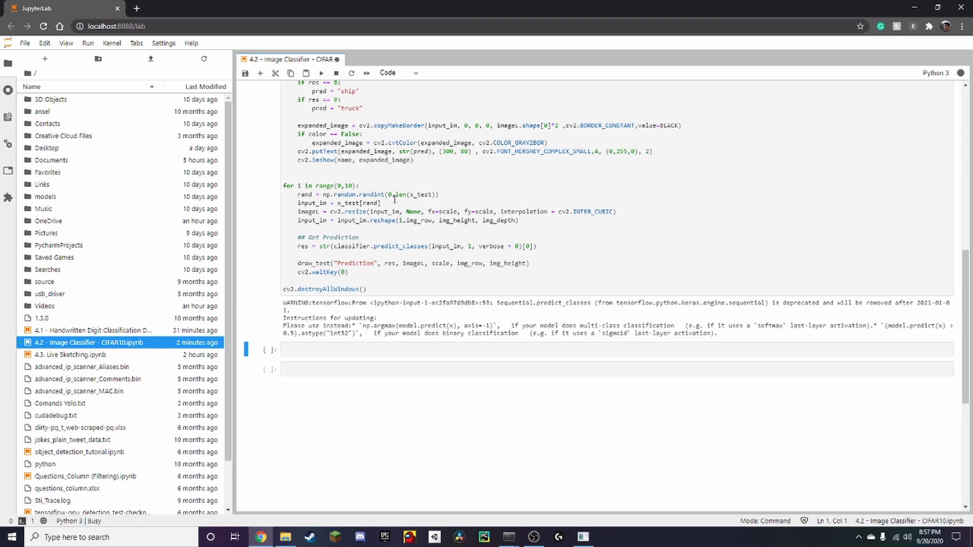
click(583, 538)
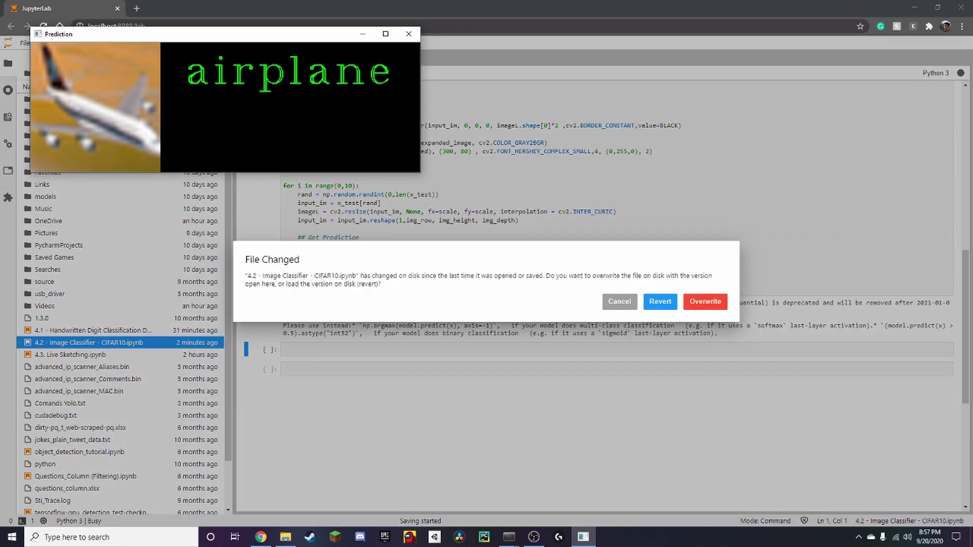
- Close the File Changed prompt, advance Prediction images through truck and dog, then minimize the window
click(620, 302)
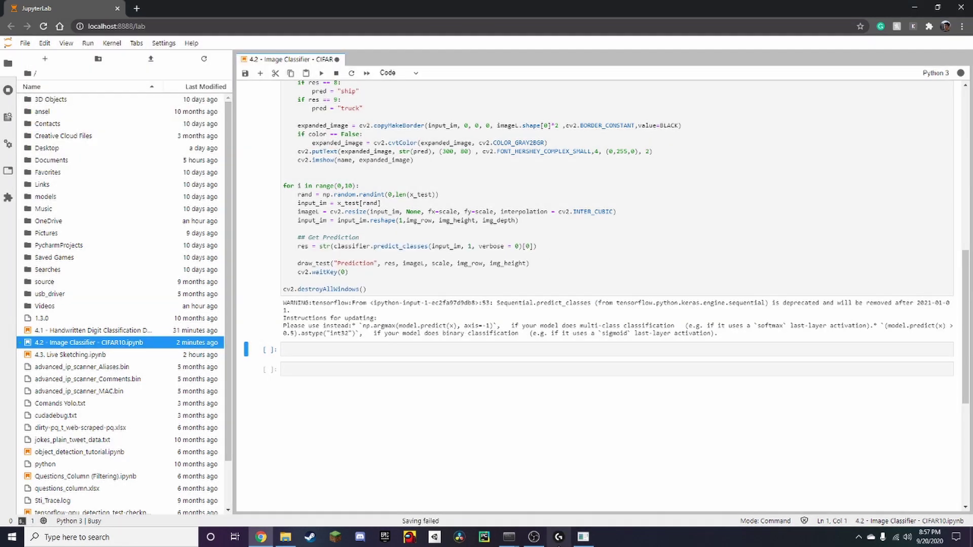
click(558, 536)
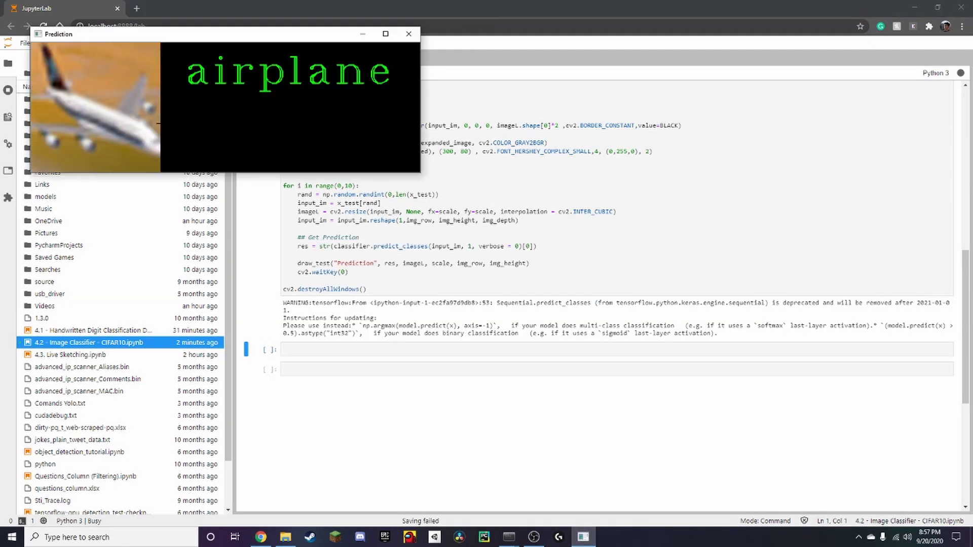
key(space)
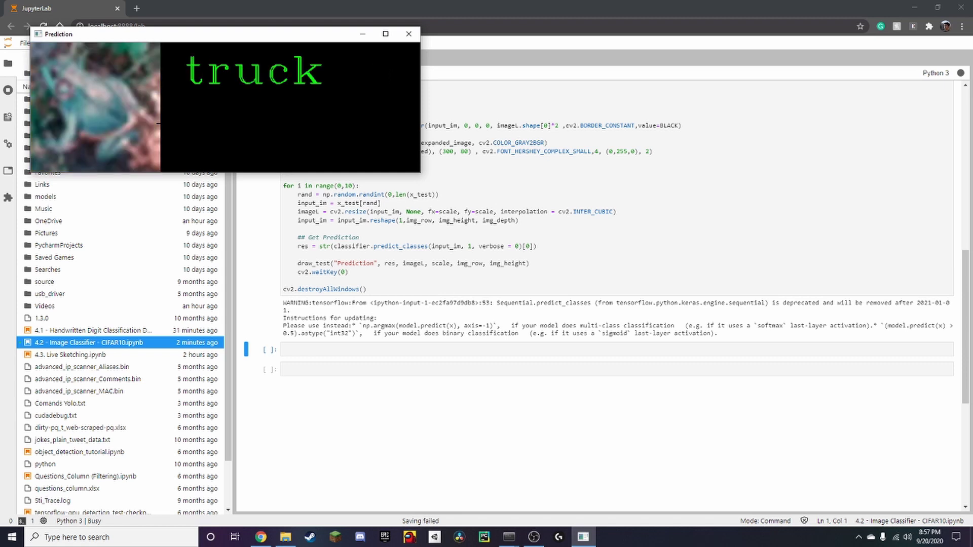
key(space)
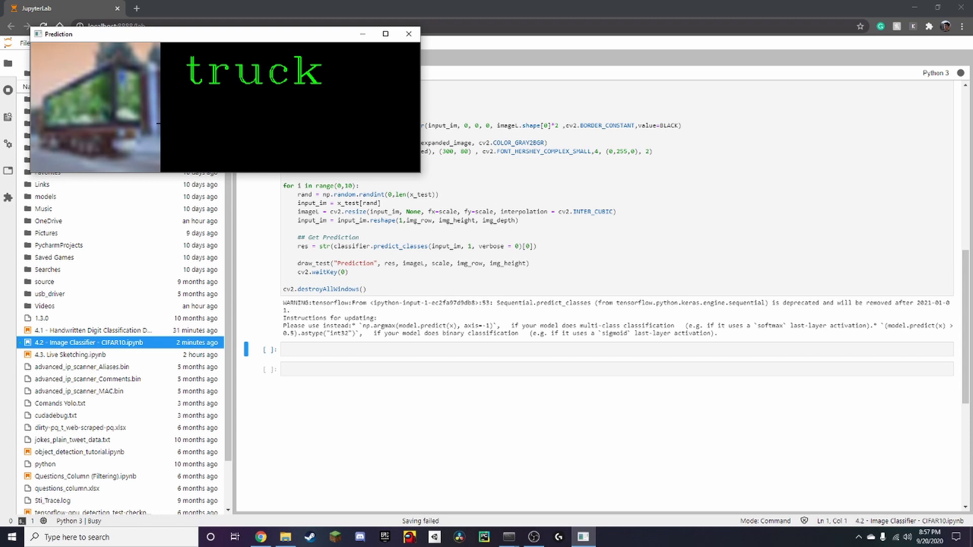
key(space)
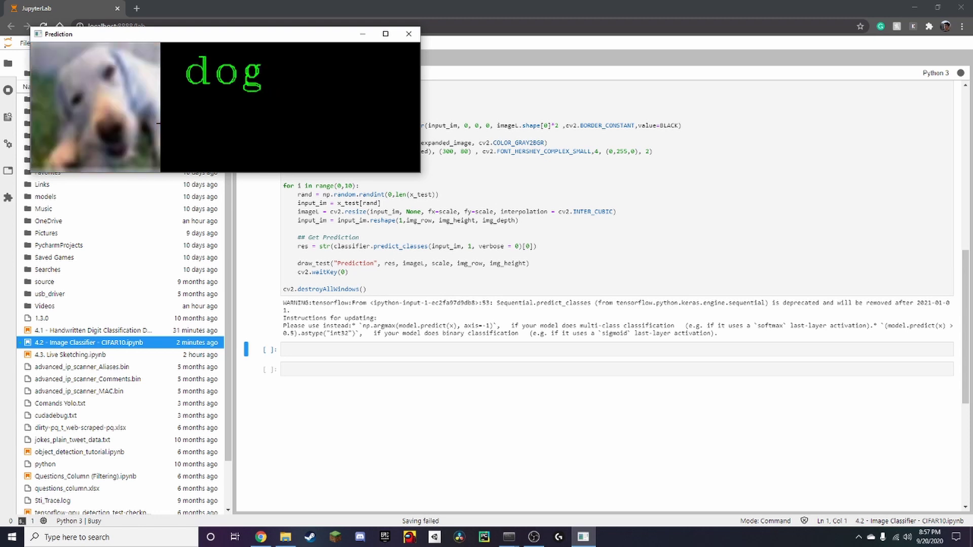
key(space)
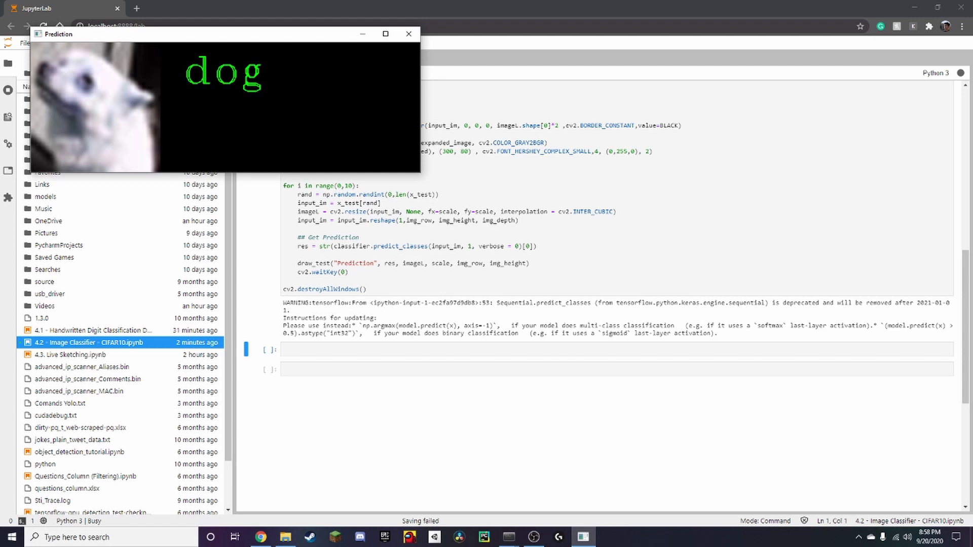
click(364, 36)
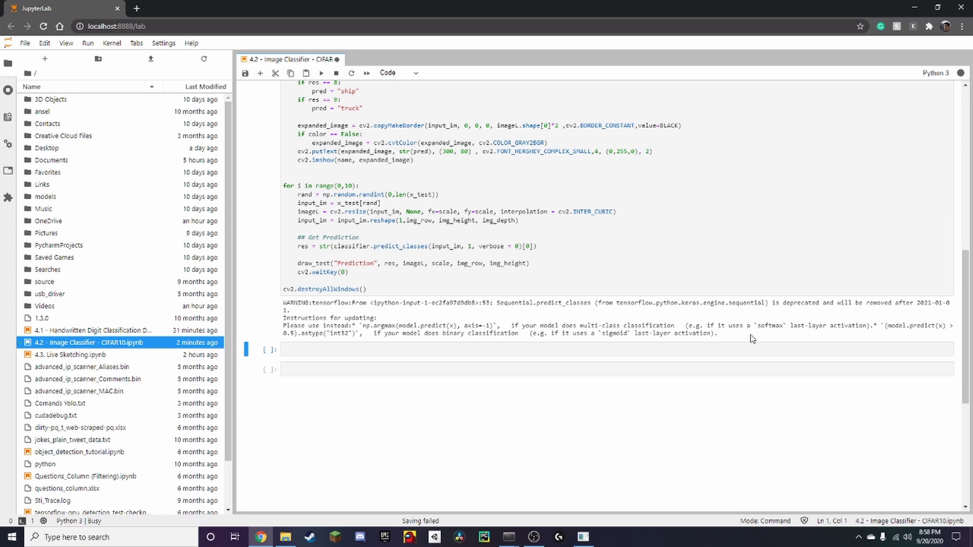
scroll(489, 343, up, 5)
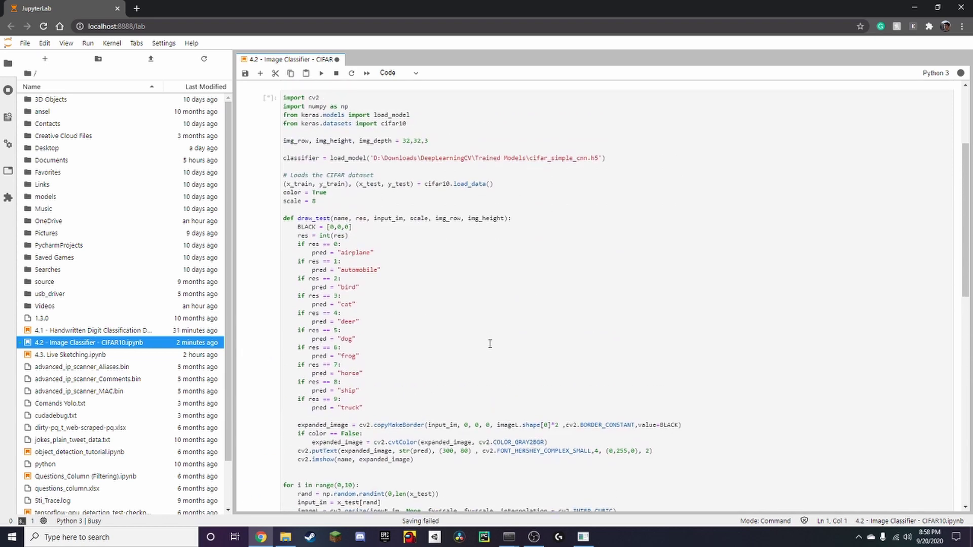
scroll(494, 350, up, 2)
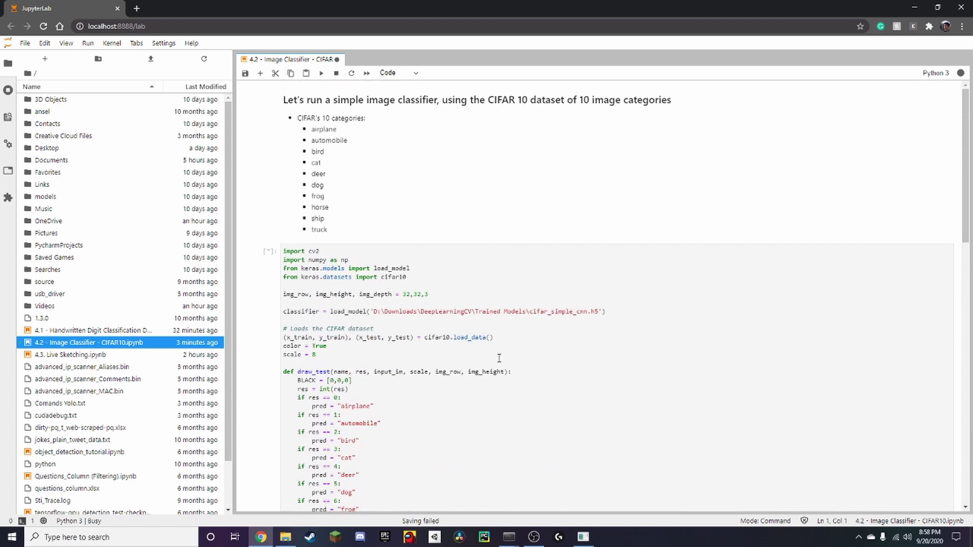